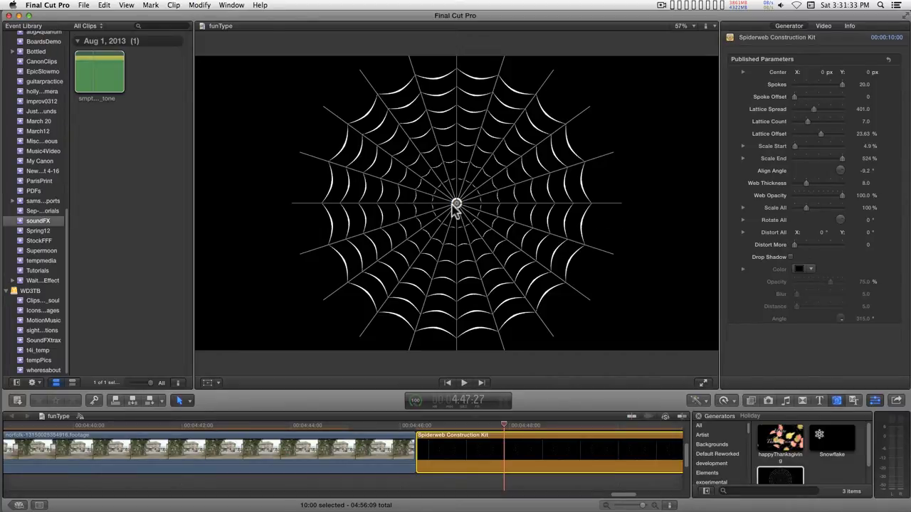
Step: Keep the web's centre in the frame middle and reduce the spiderweb to 8 spokes
{"action": "mouse_move", "coordinate": [456, 204]}
{"action": "left_mouse_down"}
{"action": "mouse_move", "coordinate": [359, 173]}
{"action": "mouse_move", "coordinate": [282, 130]}
{"action": "mouse_move", "coordinate": [441, 286]}
{"action": "mouse_move", "coordinate": [480, 207]}
{"action": "mouse_move", "coordinate": [467, 206]}
{"action": "left_mouse_up"}
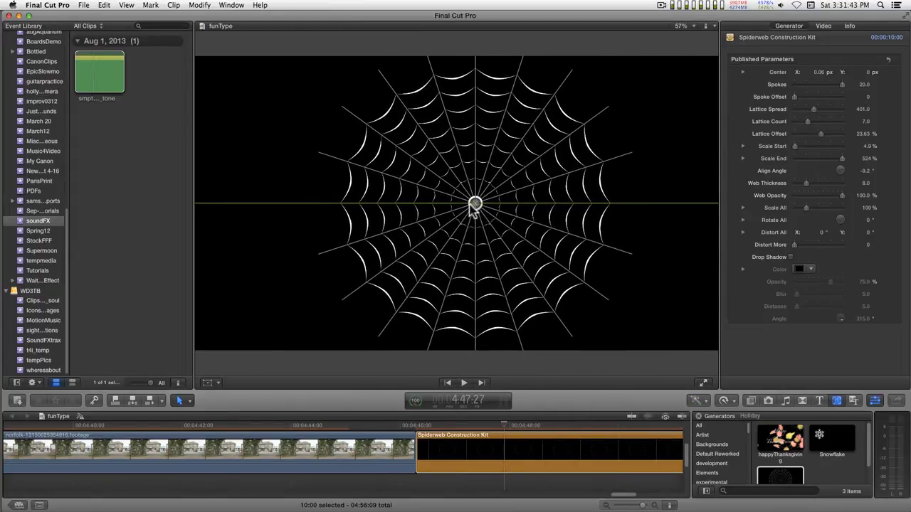
{"action": "left_click_drag", "start_coordinate": [466, 205], "coordinate": [456, 204]}
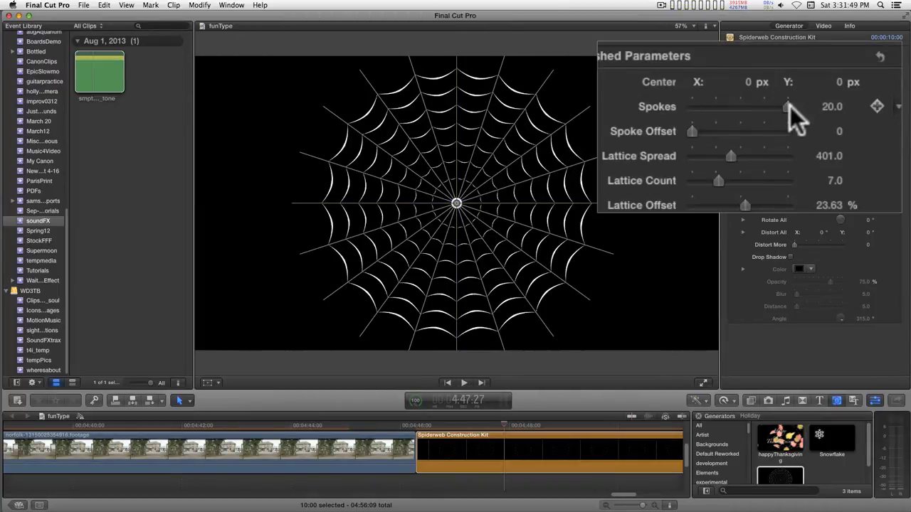
{"action": "left_click_drag", "start_coordinate": [790, 106], "coordinate": [742, 110]}
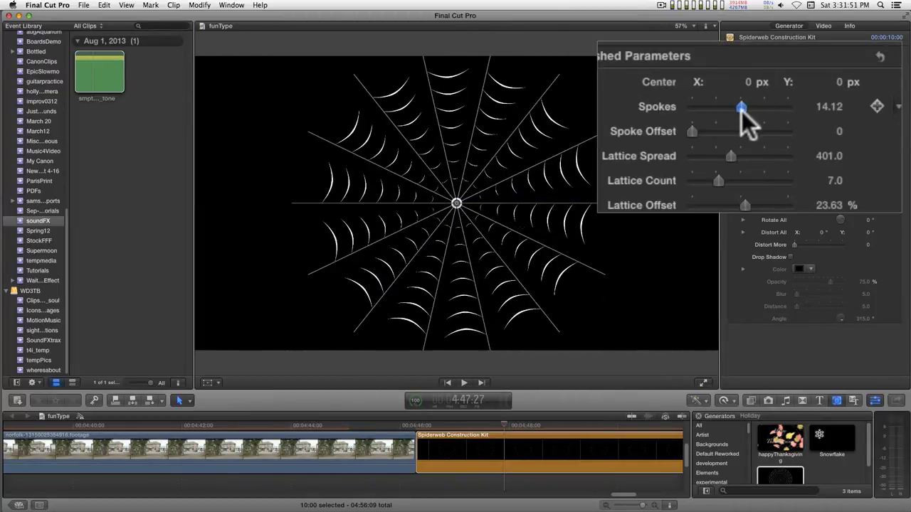
{"action": "mouse_move", "coordinate": [742, 109]}
{"action": "left_mouse_down"}
{"action": "mouse_move", "coordinate": [664, 119]}
{"action": "mouse_move", "coordinate": [753, 117]}
{"action": "mouse_move", "coordinate": [659, 114]}
{"action": "left_mouse_up"}
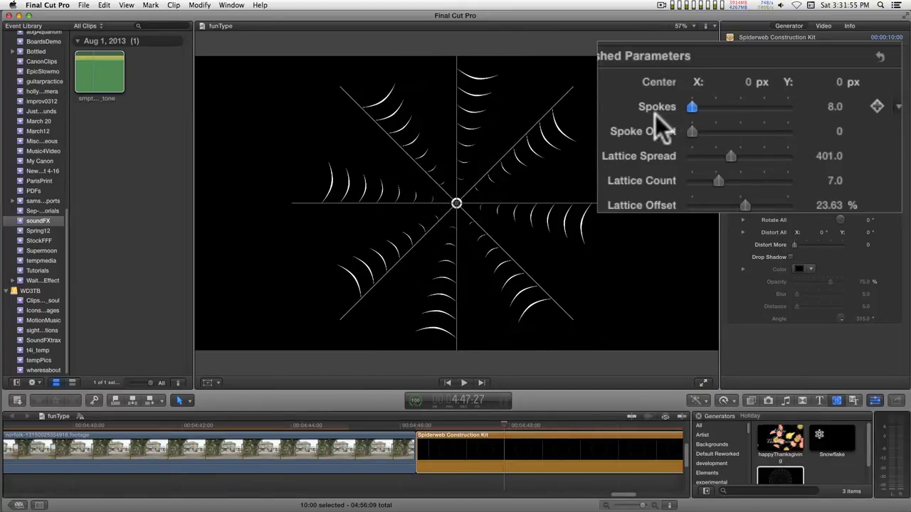
Step: Rotate the spokes by raising Spoke Offset to 120.37
{"action": "mouse_move", "coordinate": [693, 131]}
{"action": "left_mouse_down"}
{"action": "mouse_move", "coordinate": [800, 136]}
{"action": "mouse_move", "coordinate": [710, 143]}
{"action": "left_mouse_up"}
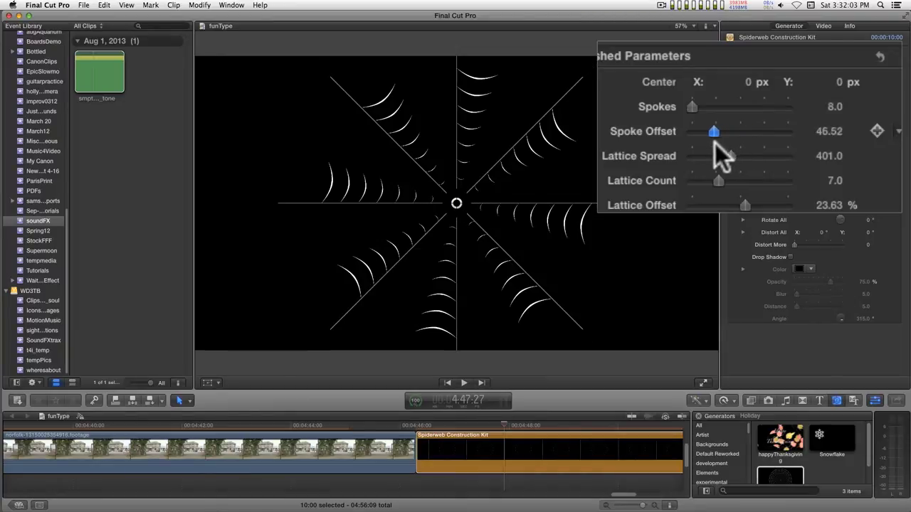
{"action": "mouse_move", "coordinate": [711, 143]}
{"action": "left_mouse_down"}
{"action": "mouse_move", "coordinate": [753, 152]}
{"action": "mouse_move", "coordinate": [705, 153]}
{"action": "mouse_move", "coordinate": [730, 154]}
{"action": "mouse_move", "coordinate": [703, 180]}
{"action": "mouse_move", "coordinate": [753, 177]}
{"action": "mouse_move", "coordinate": [717, 178]}
{"action": "mouse_move", "coordinate": [761, 205]}
{"action": "mouse_move", "coordinate": [747, 205]}
{"action": "left_mouse_up"}
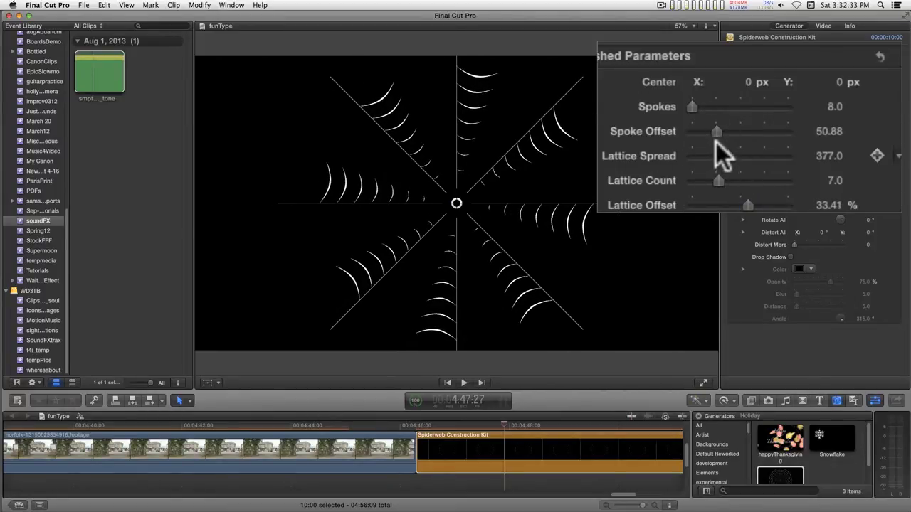
{"action": "mouse_move", "coordinate": [717, 133]}
{"action": "left_mouse_down"}
{"action": "mouse_move", "coordinate": [767, 131]}
{"action": "mouse_move", "coordinate": [744, 134]}
{"action": "mouse_move", "coordinate": [752, 135]}
{"action": "left_mouse_up"}
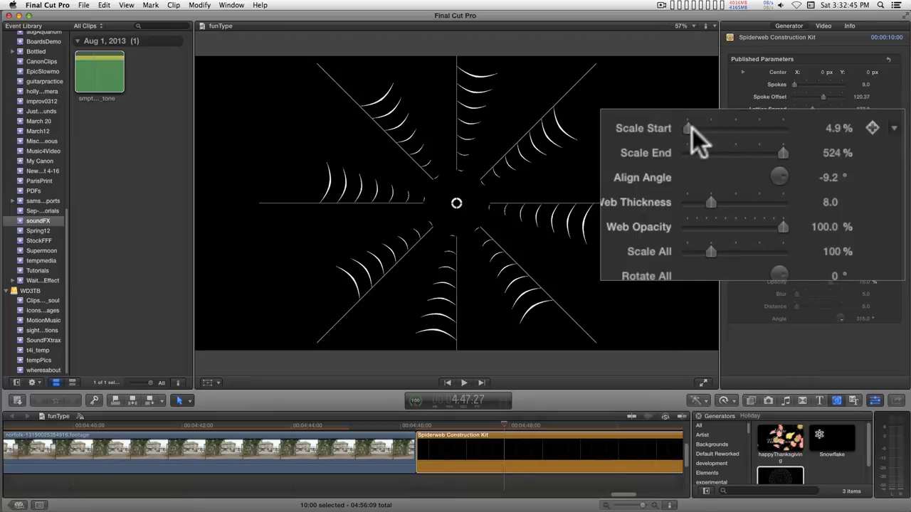
Step: Set Scale Start to about 17% and set Align Angle to -22.6°
{"action": "left_click_drag", "start_coordinate": [688, 128], "coordinate": [691, 127]}
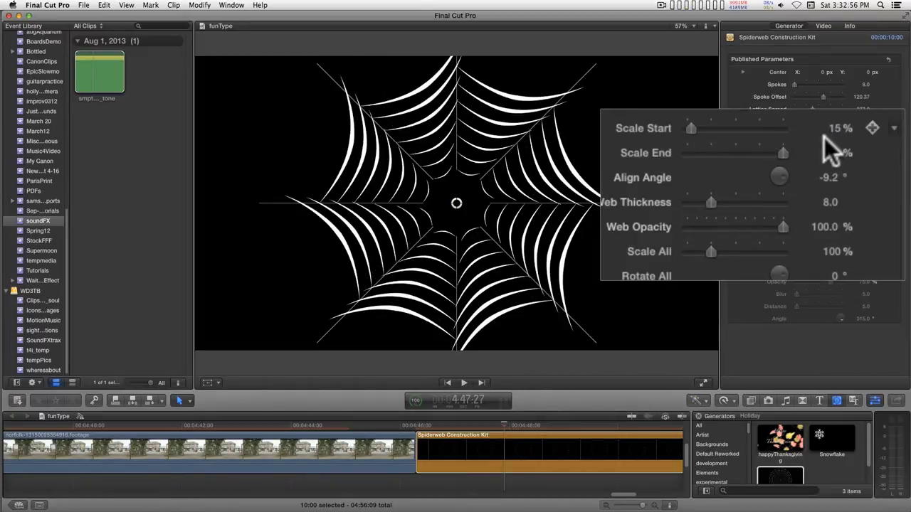
{"action": "left_click_drag", "start_coordinate": [836, 125], "coordinate": [836, 112]}
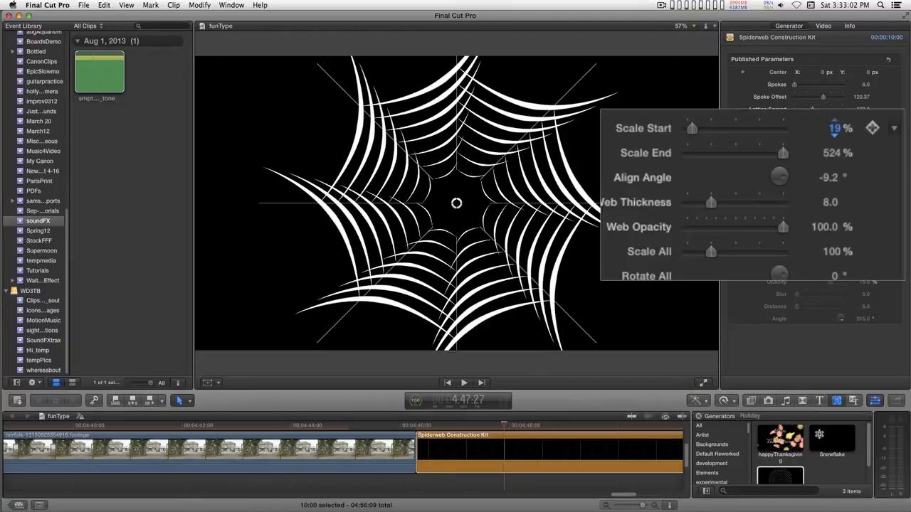
{"action": "left_click_drag", "start_coordinate": [834, 128], "coordinate": [834, 130]}
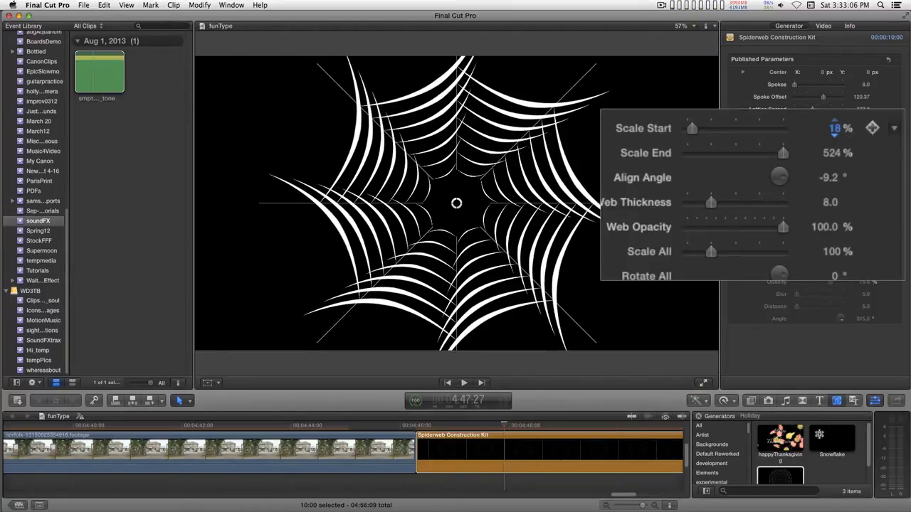
{"action": "left_click_drag", "start_coordinate": [834, 130], "coordinate": [835, 131]}
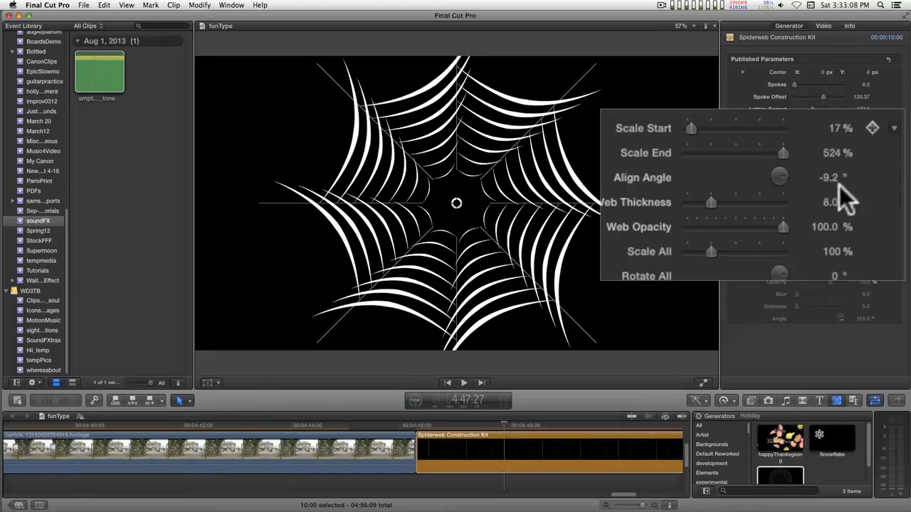
{"action": "left_click_drag", "start_coordinate": [832, 177], "coordinate": [832, 195]}
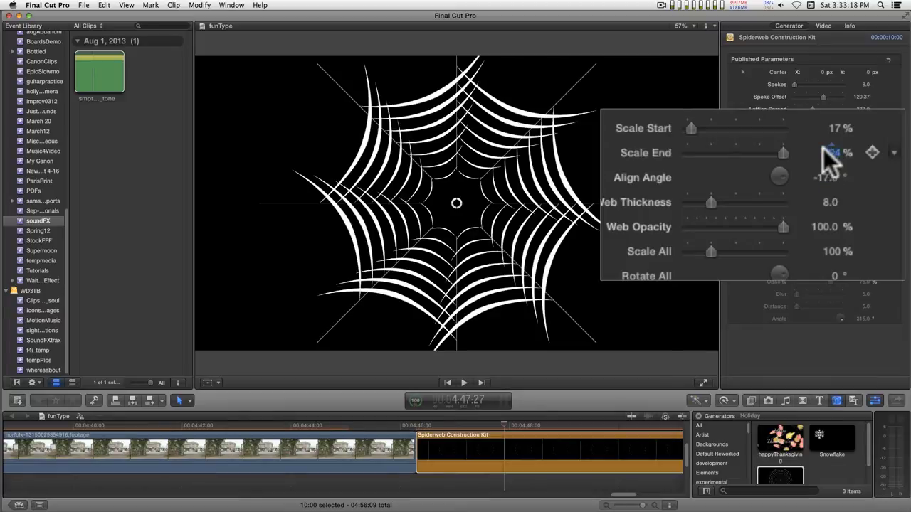
Step: Settle Scale End at 396% and Scale Start at 16%
{"action": "left_click_drag", "start_coordinate": [835, 152], "coordinate": [836, 93]}
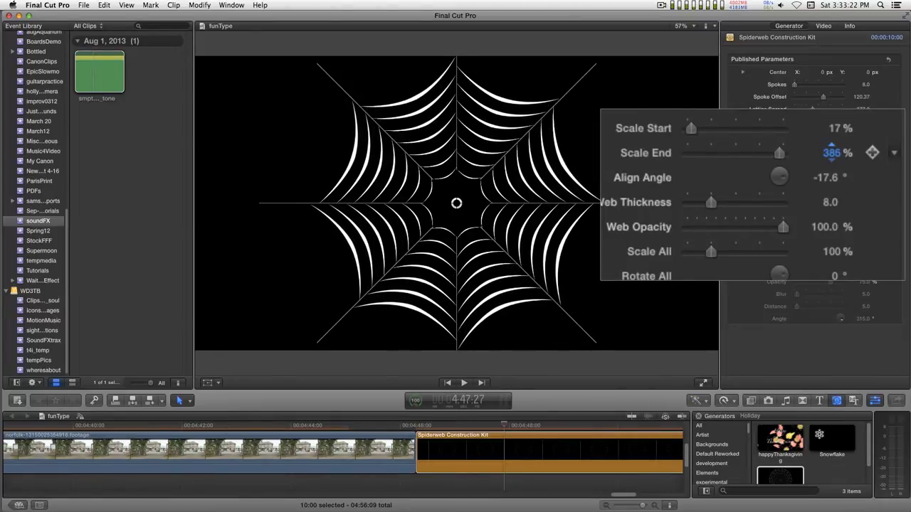
{"action": "left_click_drag", "start_coordinate": [831, 152], "coordinate": [828, 183]}
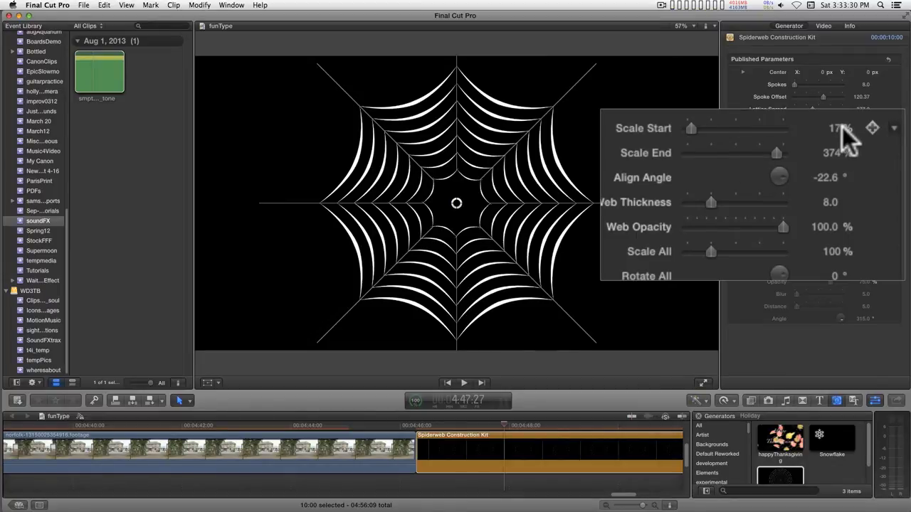
{"action": "left_click_drag", "start_coordinate": [838, 127], "coordinate": [834, 126]}
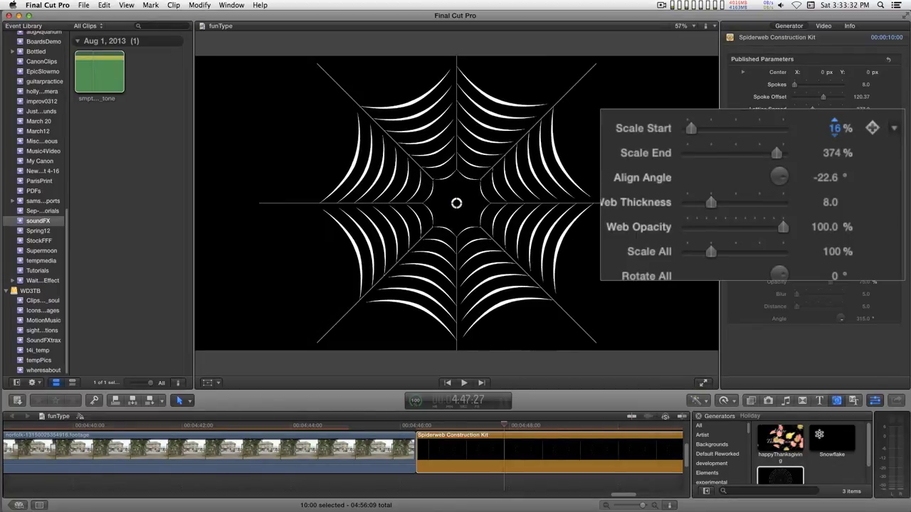
{"action": "left_click_drag", "start_coordinate": [832, 150], "coordinate": [832, 145]}
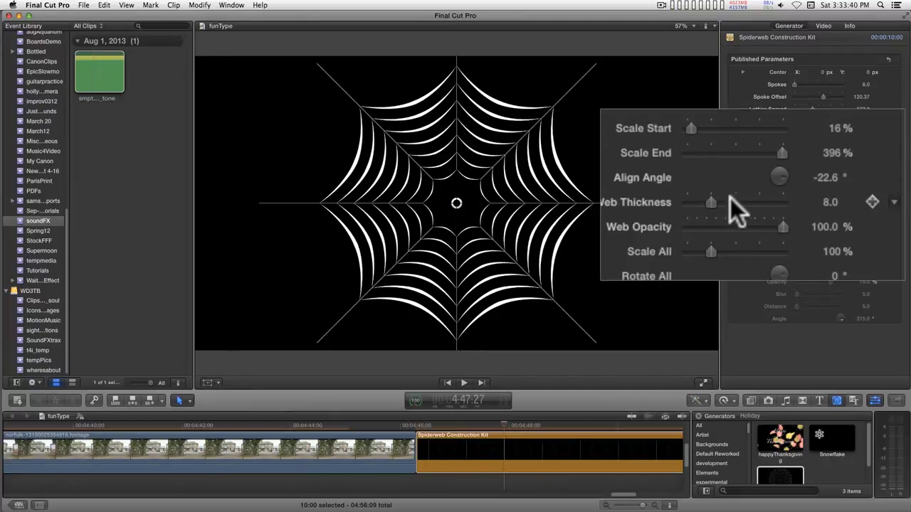
Step: Thin the web strands, dim the web toward half opacity, and scale it to 179%
{"action": "left_click_drag", "start_coordinate": [714, 202], "coordinate": [633, 211]}
{"action": "mouse_move", "coordinate": [707, 201]}
{"action": "left_mouse_down"}
{"action": "mouse_move", "coordinate": [797, 197]}
{"action": "mouse_move", "coordinate": [653, 203]}
{"action": "left_mouse_up"}
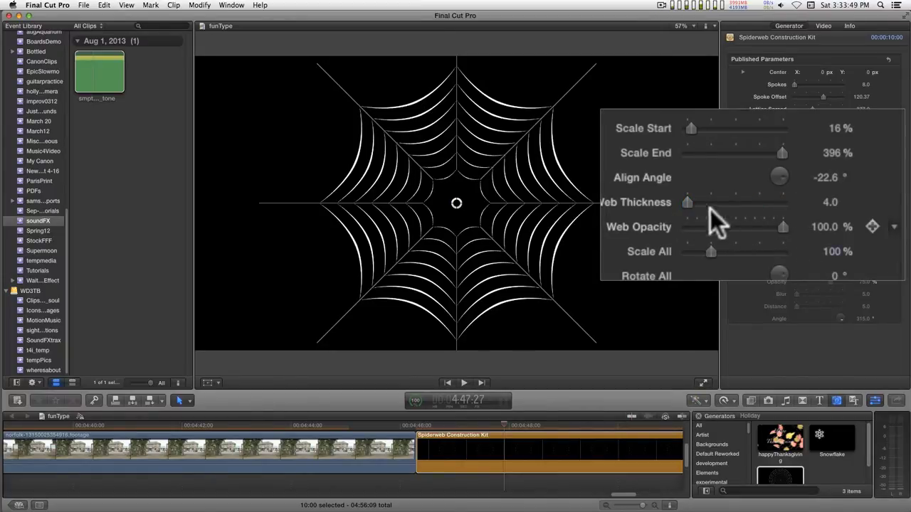
{"action": "mouse_move", "coordinate": [783, 226]}
{"action": "left_mouse_down"}
{"action": "mouse_move", "coordinate": [659, 241]}
{"action": "mouse_move", "coordinate": [834, 241]}
{"action": "left_mouse_up"}
{"action": "left_click_drag", "start_coordinate": [711, 252], "coordinate": [767, 250]}
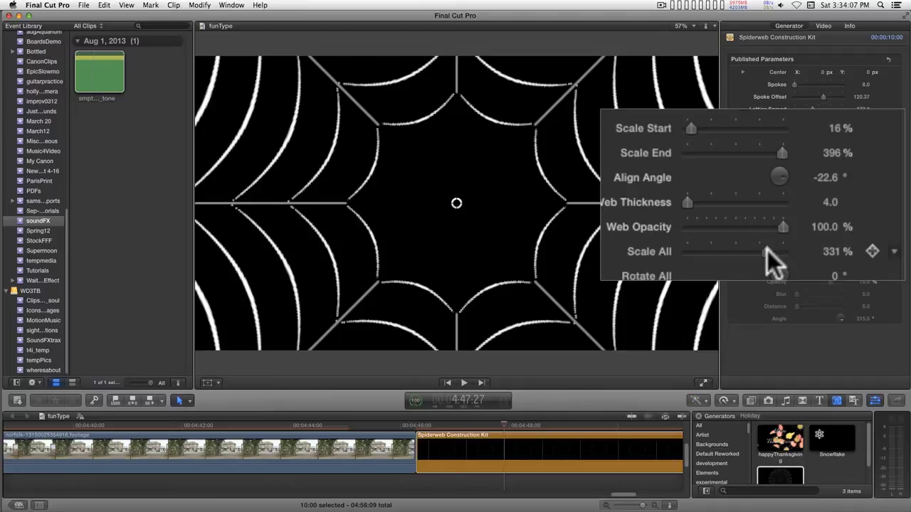
{"action": "mouse_move", "coordinate": [766, 250]}
{"action": "left_mouse_down"}
{"action": "mouse_move", "coordinate": [712, 252]}
{"action": "mouse_move", "coordinate": [731, 250]}
{"action": "left_mouse_up"}
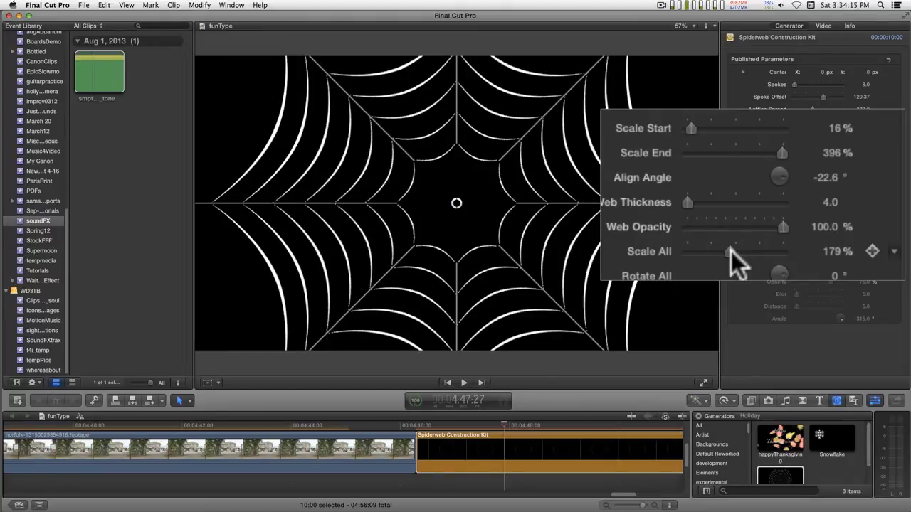
Step: Set Web Thickness to 5.98 and Web Opacity to 51.08%
{"action": "left_click_drag", "start_coordinate": [688, 200], "coordinate": [705, 201]}
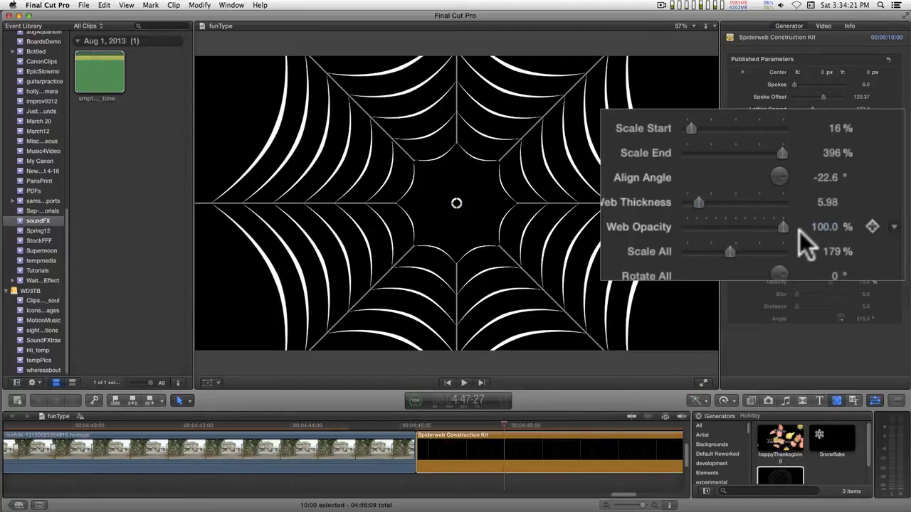
{"action": "left_click_drag", "start_coordinate": [786, 225], "coordinate": [747, 229]}
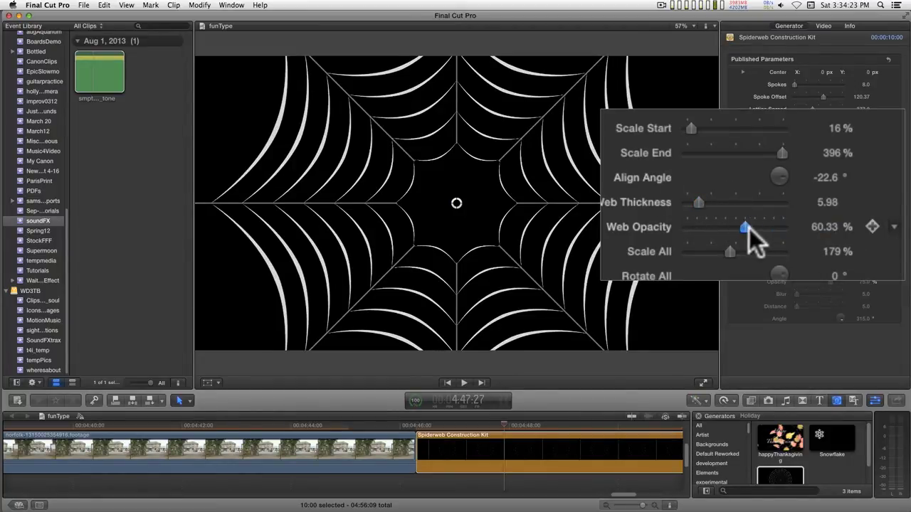
{"action": "left_click_drag", "start_coordinate": [746, 228], "coordinate": [740, 229]}
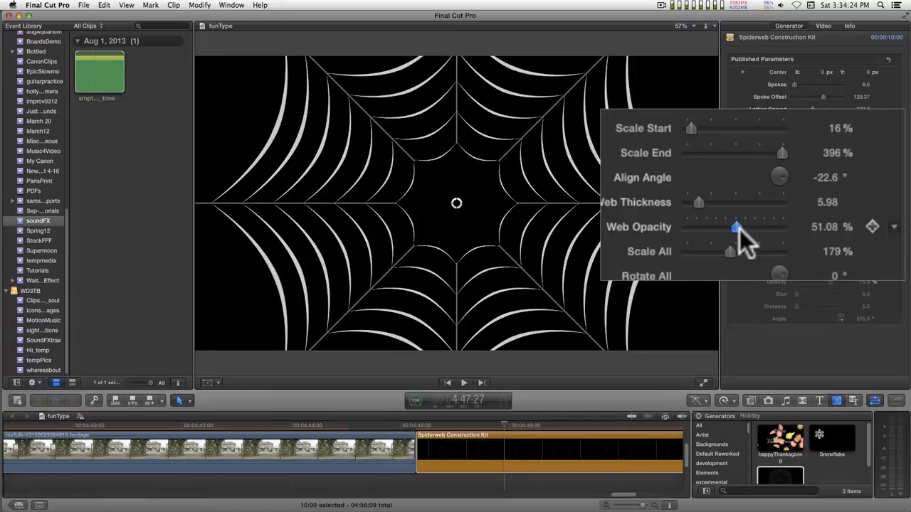
Step: Rotate the whole web to 246° with Rotate All
{"action": "left_click", "coordinate": [832, 229]}
{"action": "type", "text": "10"}
{"action": "key", "text": "Return"}
{"action": "left_click_drag", "start_coordinate": [828, 229], "coordinate": [844, 274]}
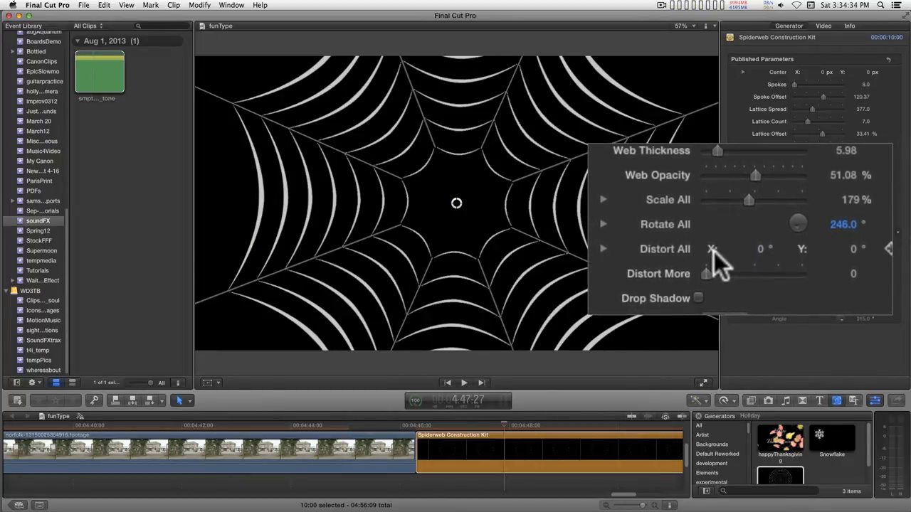
Step: Distort the web horizontally to about 29.9 and shrink Scale All to 57%
{"action": "left_click", "coordinate": [603, 247]}
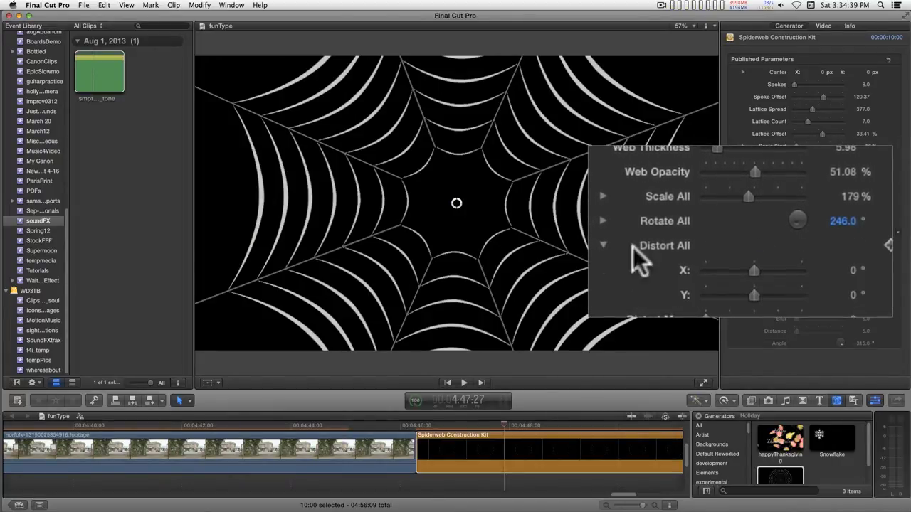
{"action": "mouse_move", "coordinate": [755, 268]}
{"action": "left_mouse_down"}
{"action": "mouse_move", "coordinate": [786, 266]}
{"action": "mouse_move", "coordinate": [768, 261]}
{"action": "left_mouse_up"}
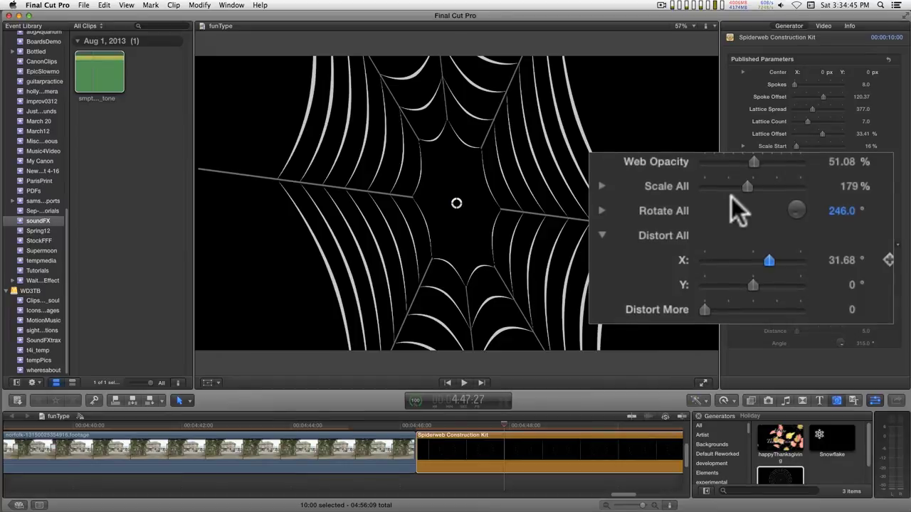
{"action": "left_click", "coordinate": [745, 184]}
{"action": "left_click_drag", "start_coordinate": [730, 184], "coordinate": [718, 181]}
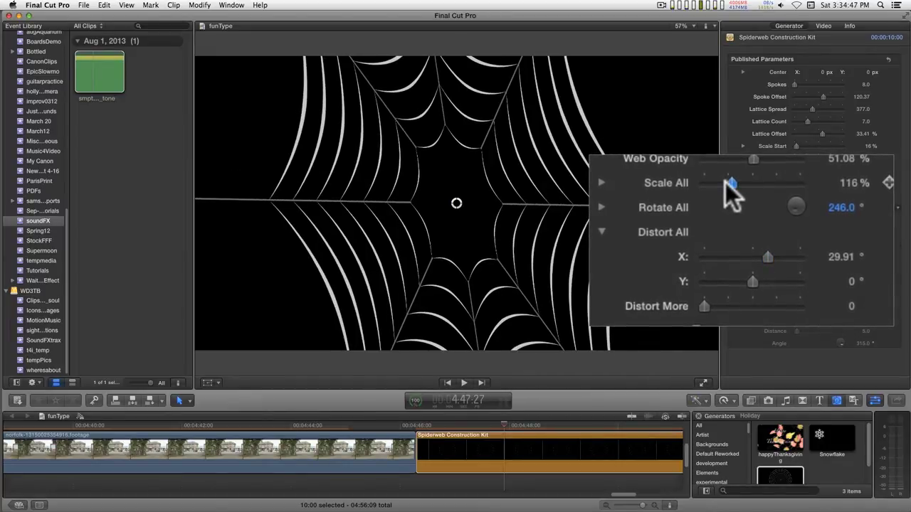
{"action": "left_click_drag", "start_coordinate": [719, 183], "coordinate": [716, 182]}
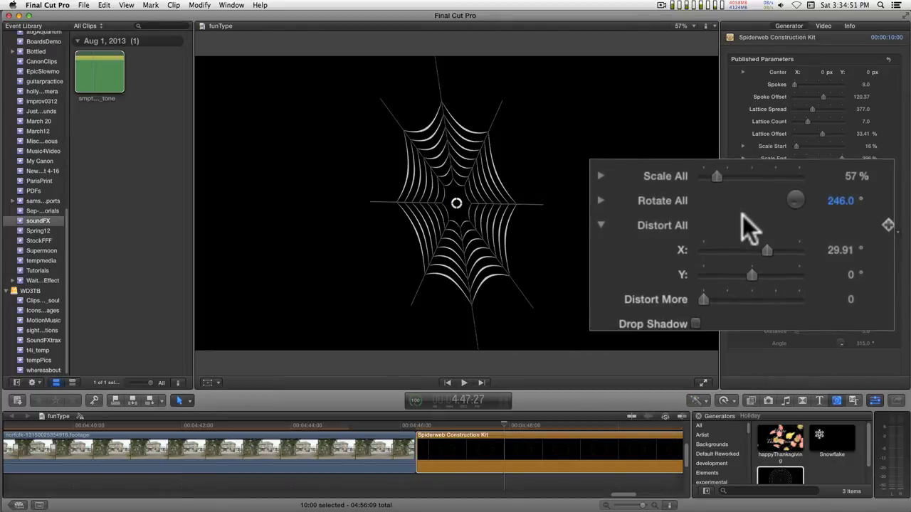
Step: Set Distort All Y to -7.62, X to 30.77, Distort More to 100, and move the web up-left
{"action": "left_click", "coordinate": [749, 272]}
{"action": "mouse_move", "coordinate": [749, 271]}
{"action": "left_mouse_down"}
{"action": "mouse_move", "coordinate": [783, 268]}
{"action": "mouse_move", "coordinate": [729, 265]}
{"action": "left_mouse_up"}
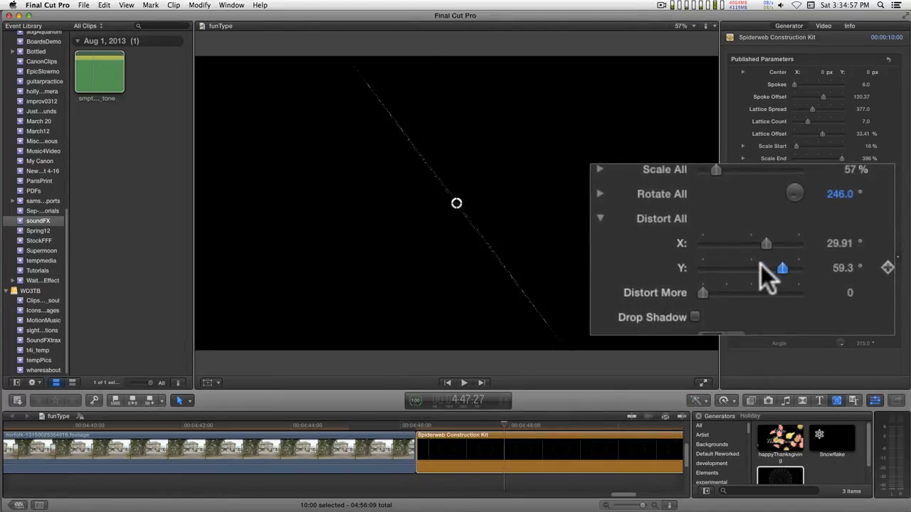
{"action": "left_click_drag", "start_coordinate": [730, 264], "coordinate": [727, 263]}
{"action": "left_click_drag", "start_coordinate": [764, 235], "coordinate": [764, 231]}
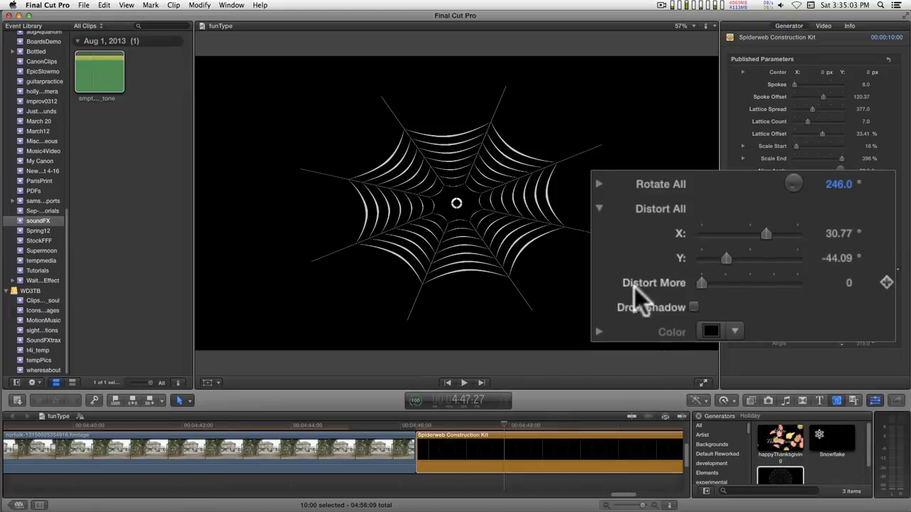
{"action": "left_click_drag", "start_coordinate": [703, 283], "coordinate": [819, 278]}
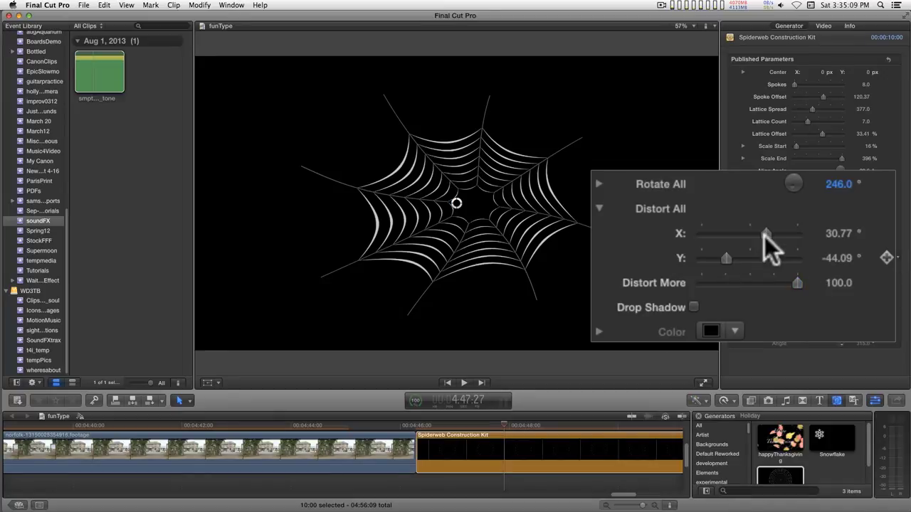
{"action": "left_click_drag", "start_coordinate": [727, 257], "coordinate": [745, 258]}
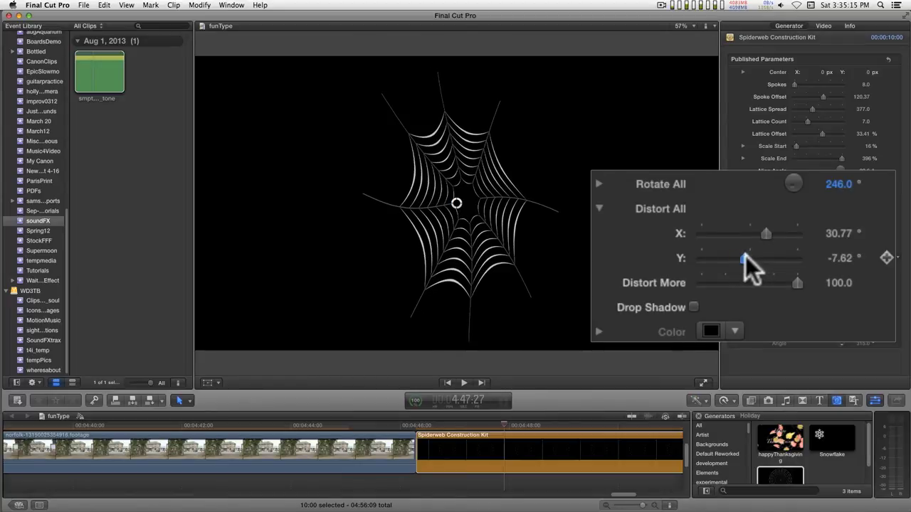
{"action": "left_click_drag", "start_coordinate": [459, 206], "coordinate": [271, 159]}
Step: Show the Backgrounds generators and scroll down to the solid-colour and textured backgrounds
{"action": "scroll", "coordinate": [711, 299], "scroll_direction": "down", "scroll_amount": 5}
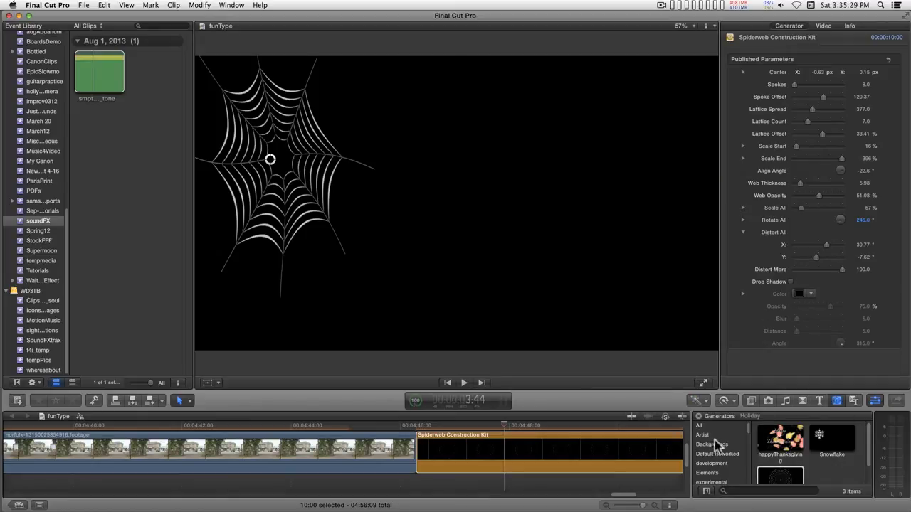
{"action": "left_click", "coordinate": [712, 445]}
{"action": "scroll", "coordinate": [836, 455], "scroll_direction": "down", "scroll_amount": 3}
{"action": "scroll", "coordinate": [837, 456], "scroll_direction": "down", "scroll_amount": 3}
{"action": "scroll", "coordinate": [839, 458], "scroll_direction": "down", "scroll_amount": 3}
{"action": "scroll", "coordinate": [840, 459], "scroll_direction": "down", "scroll_amount": 3}
{"action": "scroll", "coordinate": [836, 451], "scroll_direction": "down", "scroll_amount": 2}
{"action": "scroll", "coordinate": [836, 451], "scroll_direction": "down", "scroll_amount": 2}
{"action": "scroll", "coordinate": [836, 451], "scroll_direction": "down", "scroll_amount": 2}
{"action": "scroll", "coordinate": [836, 450], "scroll_direction": "down", "scroll_amount": 2}
Step: Place the Organic parchment background behind the recentred web and enable Drop Shadow
{"action": "left_click_drag", "start_coordinate": [836, 455], "coordinate": [516, 471]}
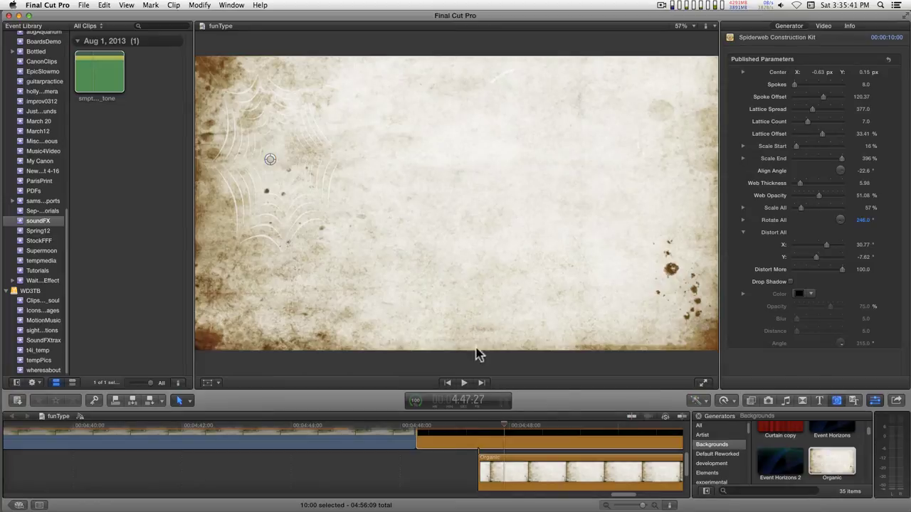
{"action": "left_click_drag", "start_coordinate": [269, 160], "coordinate": [335, 168]}
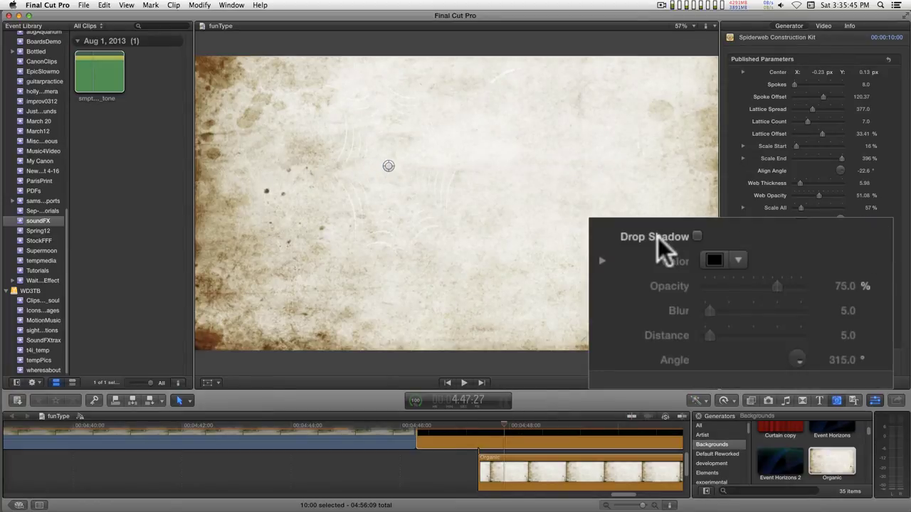
{"action": "left_click", "coordinate": [695, 235]}
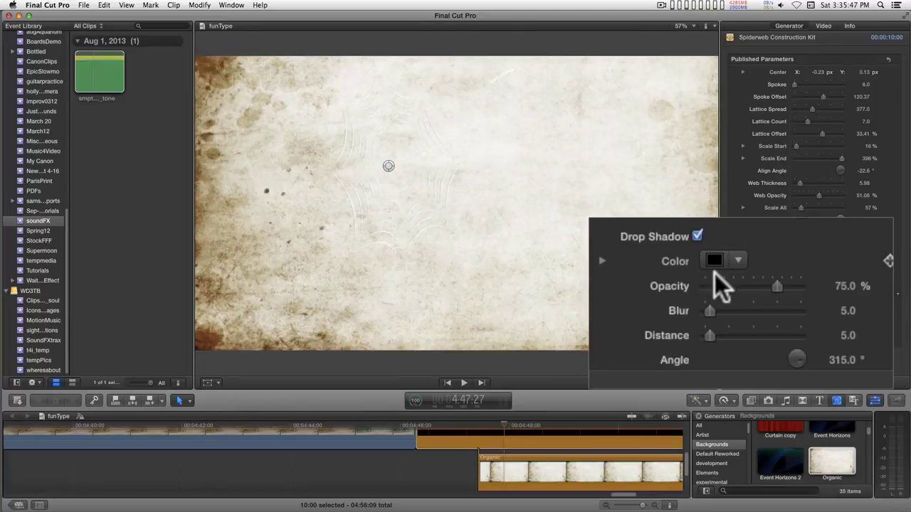
Step: Set the drop shadow to 100% opacity and distance 28, and adjust its angle
{"action": "left_click_drag", "start_coordinate": [777, 286], "coordinate": [894, 309]}
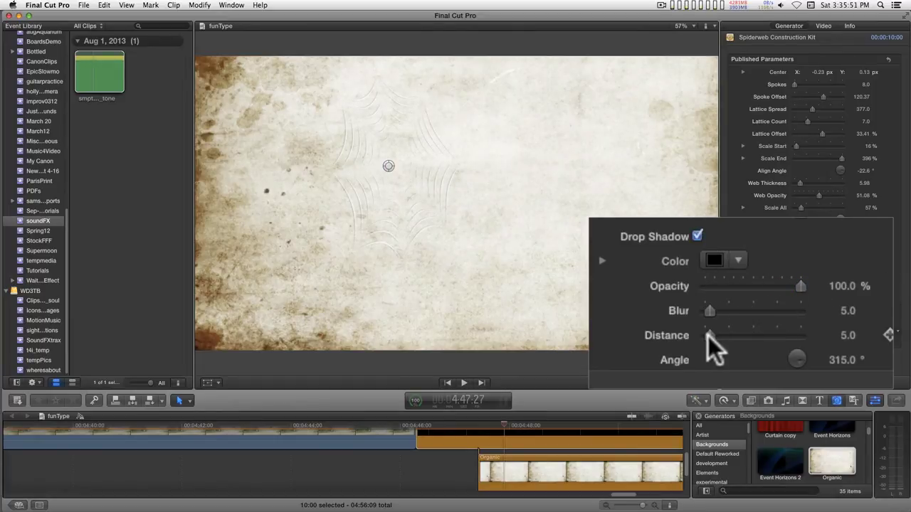
{"action": "mouse_move", "coordinate": [710, 335]}
{"action": "left_mouse_down"}
{"action": "mouse_move", "coordinate": [740, 335]}
{"action": "mouse_move", "coordinate": [732, 332]}
{"action": "left_mouse_up"}
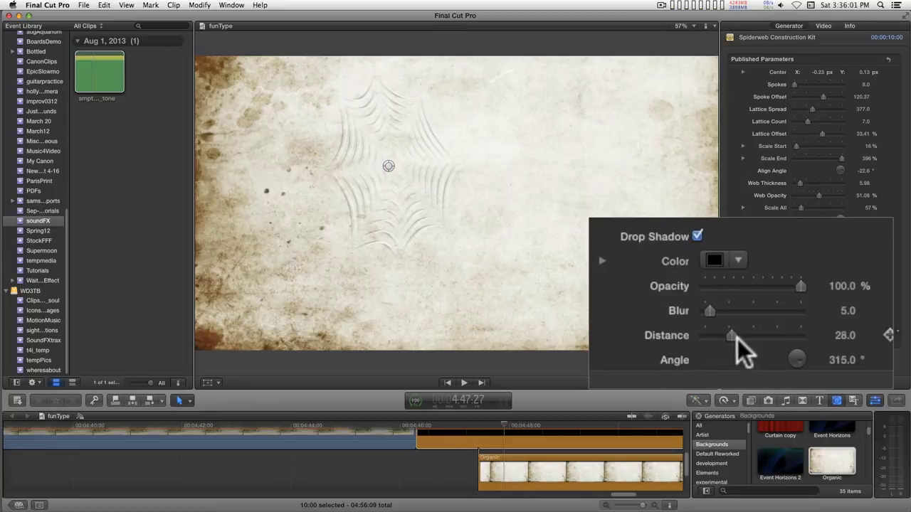
{"action": "mouse_move", "coordinate": [849, 360]}
{"action": "left_mouse_down"}
{"action": "mouse_move", "coordinate": [850, 384]}
{"action": "mouse_move", "coordinate": [842, 372]}
{"action": "left_mouse_up"}
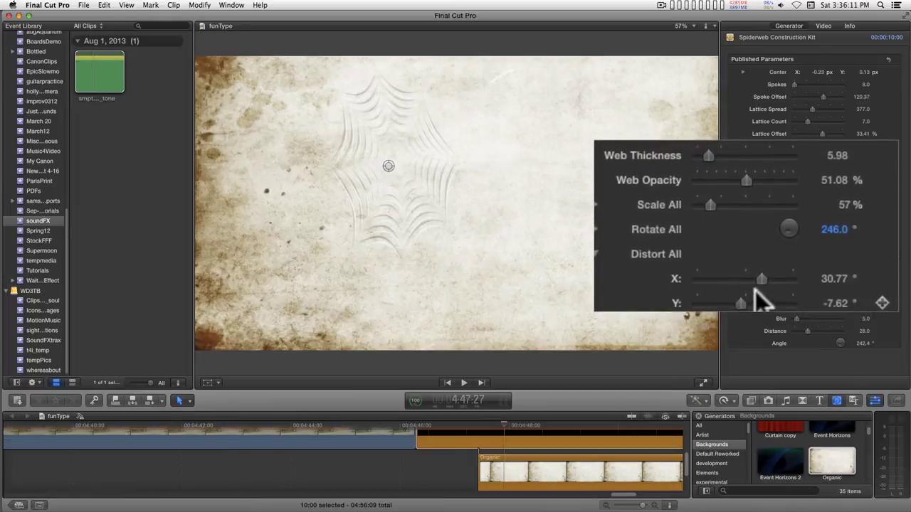
Step: Set shadow angle 242.4°, Web Opacity 100% and Web Thickness 13.04, and nudge the web down-left
{"action": "left_click_drag", "start_coordinate": [745, 185], "coordinate": [853, 194]}
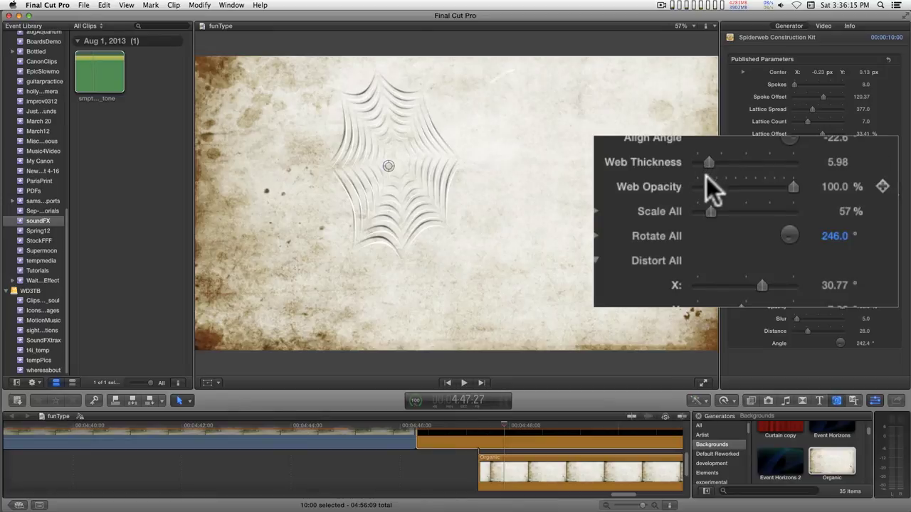
{"action": "left_click_drag", "start_coordinate": [709, 162], "coordinate": [750, 161]}
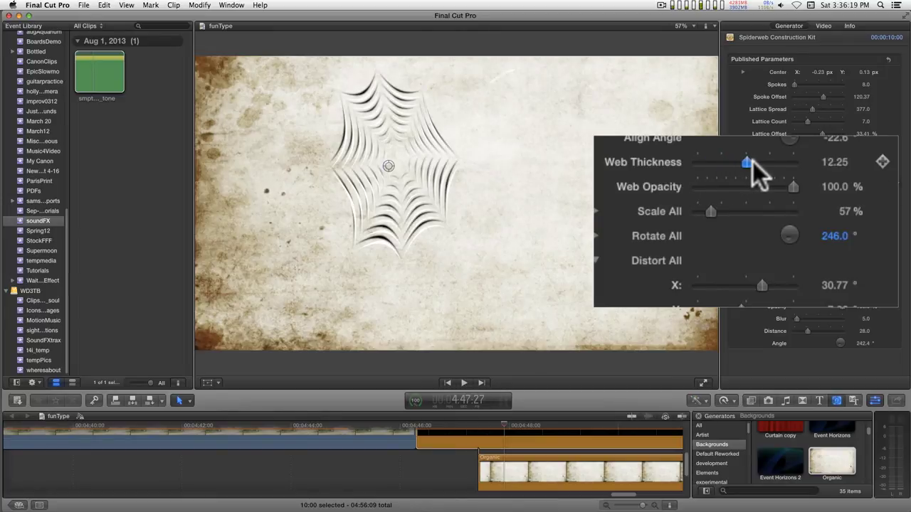
{"action": "left_click_drag", "start_coordinate": [750, 162], "coordinate": [752, 162]}
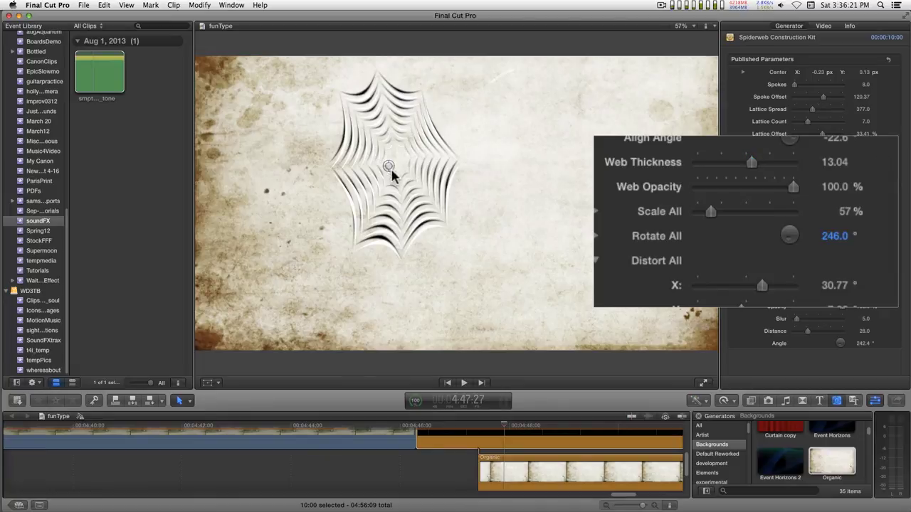
{"action": "left_click_drag", "start_coordinate": [392, 175], "coordinate": [384, 190]}
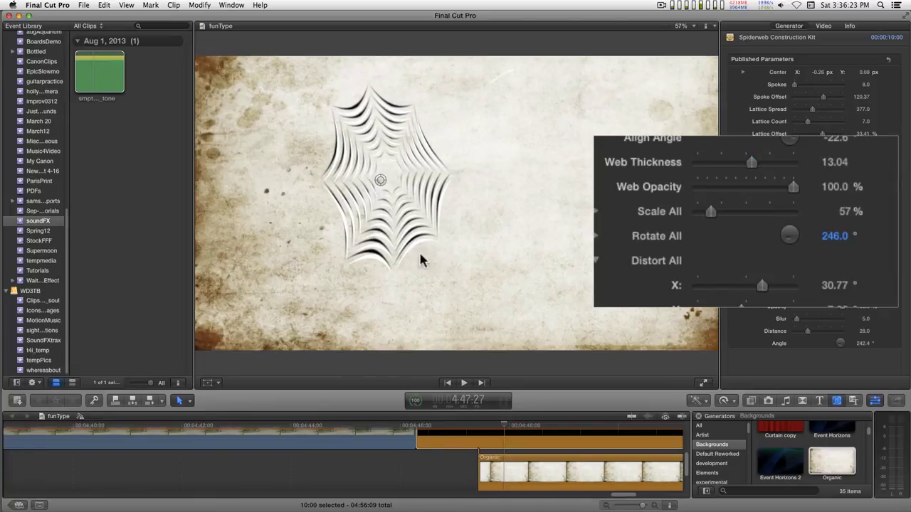
{"action": "left_click", "coordinate": [509, 464]}
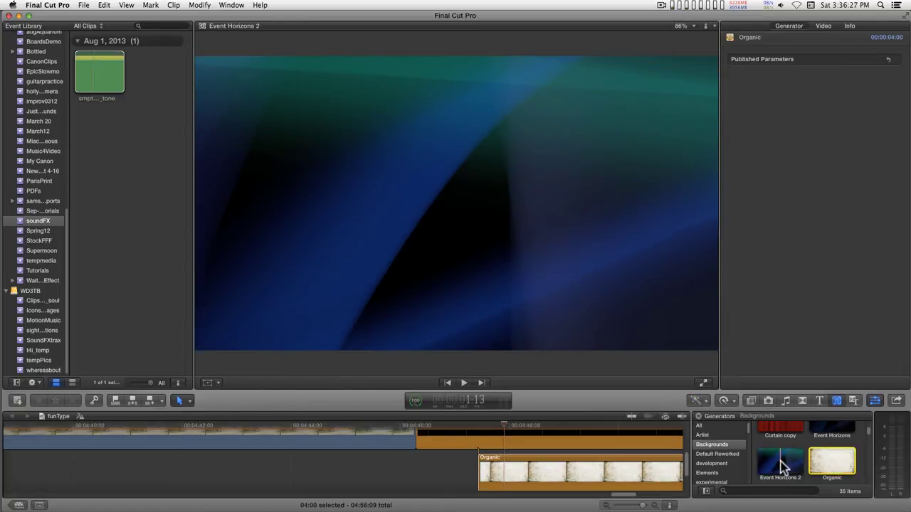
Step: Replace the Organic clip with the Solid Color generator, giving a blue background
{"action": "scroll", "coordinate": [782, 466], "scroll_direction": "down", "scroll_amount": 3}
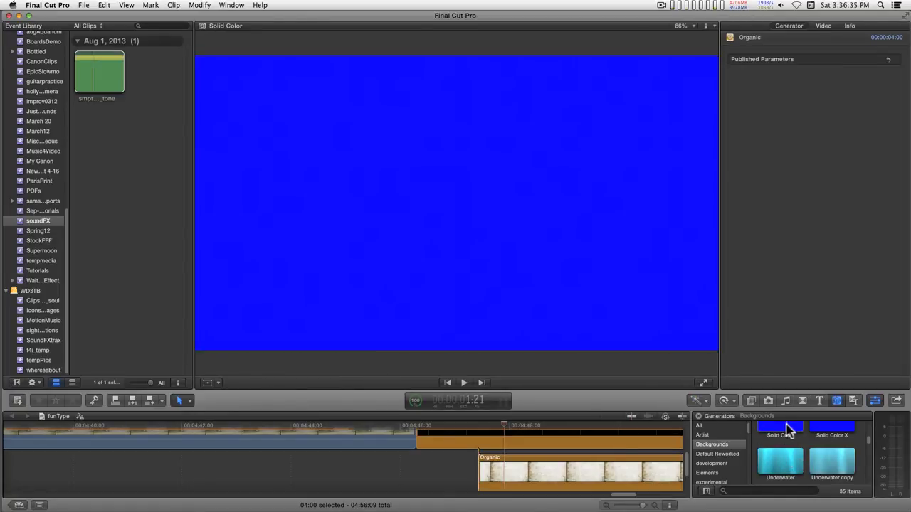
{"action": "left_click_drag", "start_coordinate": [788, 436], "coordinate": [516, 476]}
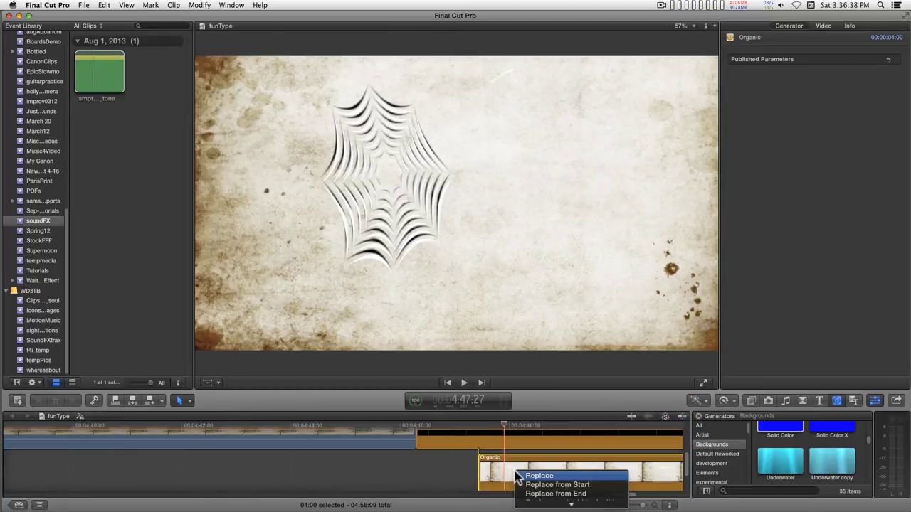
{"action": "left_click", "coordinate": [534, 470]}
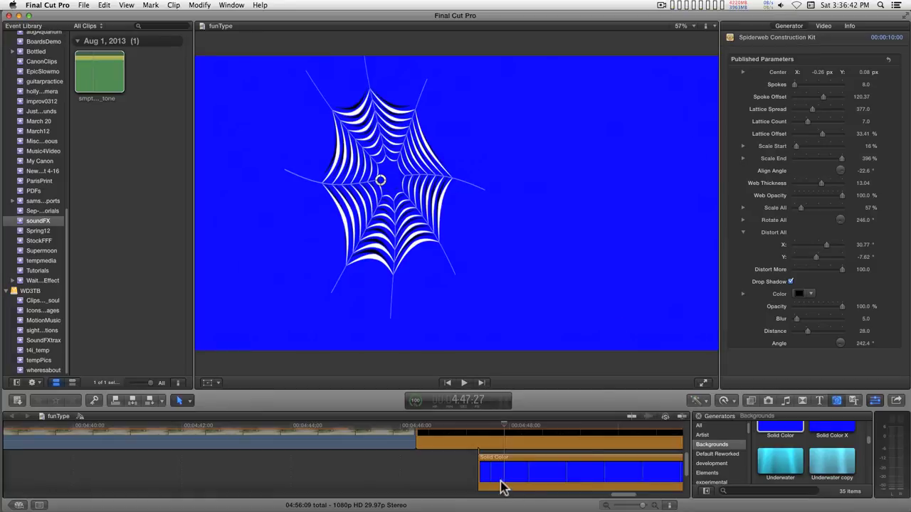
Step: Recolour the Solid Color background dark grey (RGB 55, 55, 55) and reselect the spiderweb clip
{"action": "left_click", "coordinate": [502, 490]}
{"action": "mouse_move", "coordinate": [803, 77]}
{"action": "left_mouse_down"}
{"action": "mouse_move", "coordinate": [813, 112]}
{"action": "mouse_move", "coordinate": [824, 116]}
{"action": "left_mouse_up"}
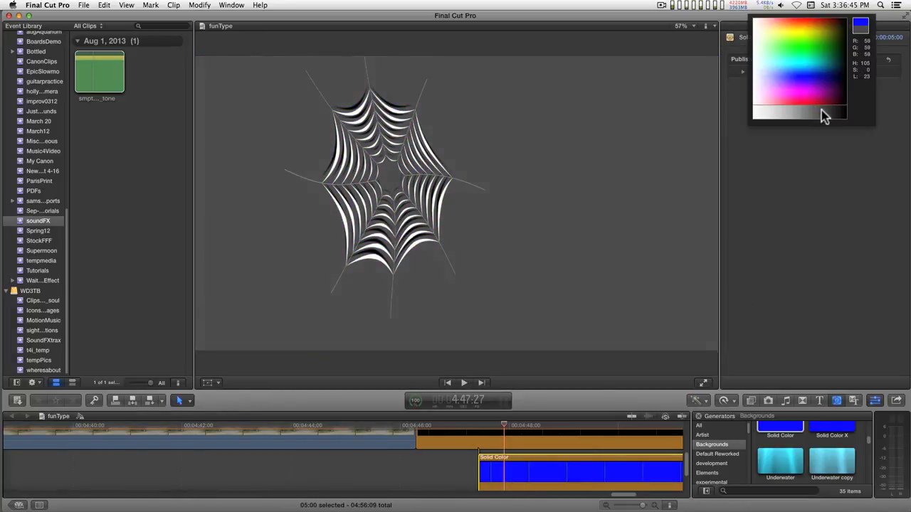
{"action": "left_click", "coordinate": [436, 206]}
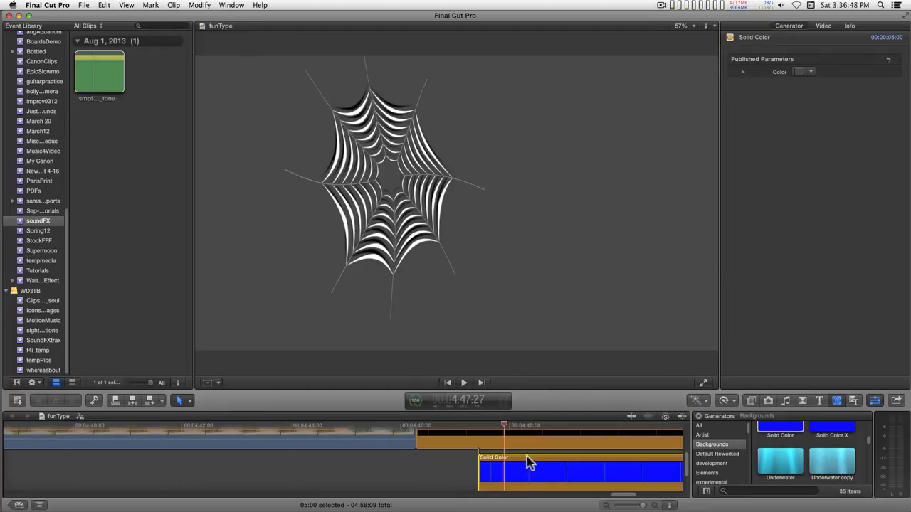
{"action": "left_click", "coordinate": [509, 442]}
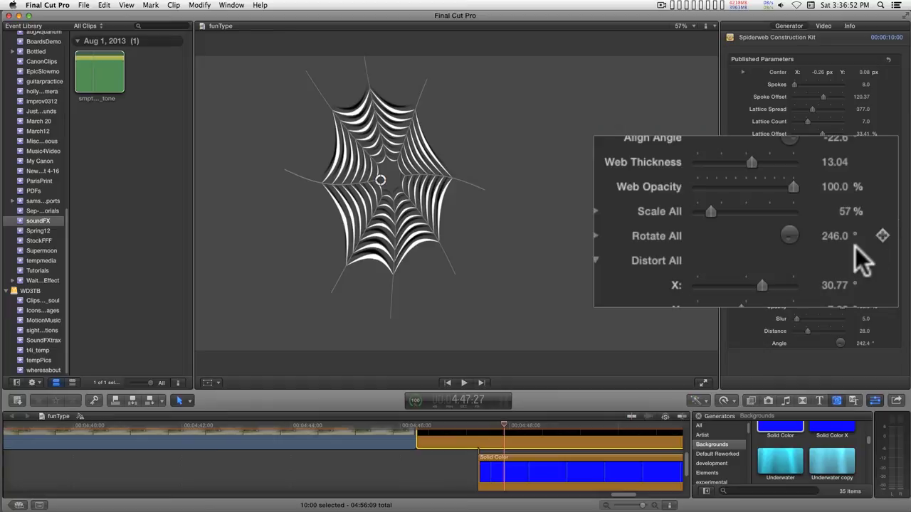
Step: Set Rotate All to 309° and shift the web down-left in the frame
{"action": "mouse_move", "coordinate": [836, 235]}
{"action": "left_mouse_down"}
{"action": "mouse_move", "coordinate": [836, 224]}
{"action": "mouse_move", "coordinate": [825, 242]}
{"action": "left_mouse_up"}
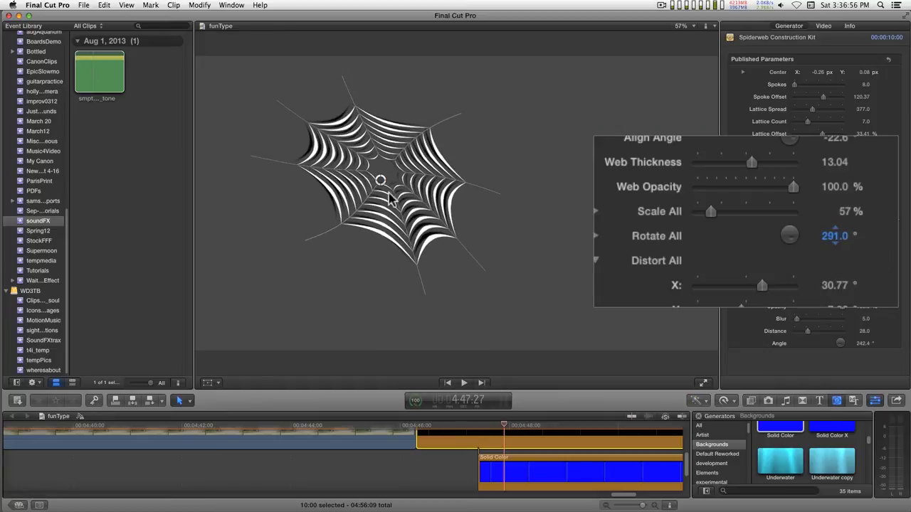
{"action": "mouse_move", "coordinate": [381, 184]}
{"action": "left_mouse_down"}
{"action": "mouse_move", "coordinate": [294, 283]}
{"action": "mouse_move", "coordinate": [291, 274]}
{"action": "mouse_move", "coordinate": [304, 277]}
{"action": "left_mouse_up"}
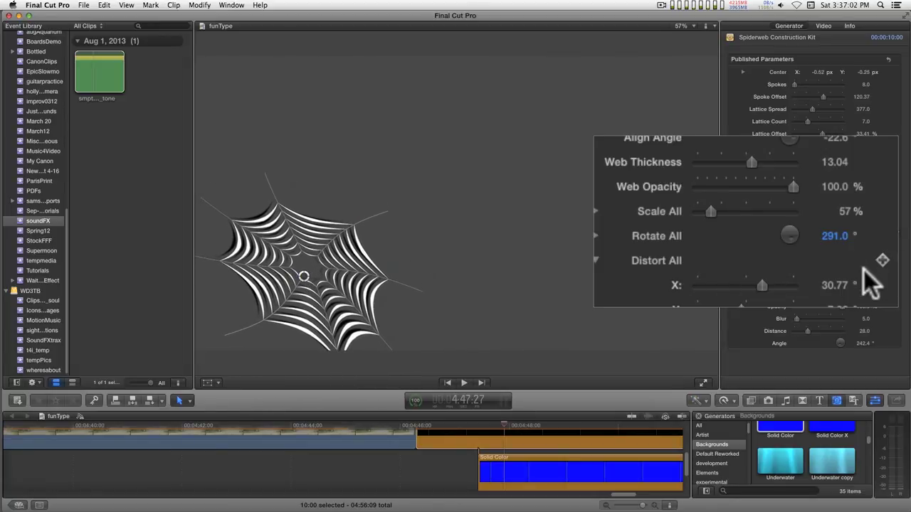
{"action": "left_click_drag", "start_coordinate": [835, 232], "coordinate": [835, 217]}
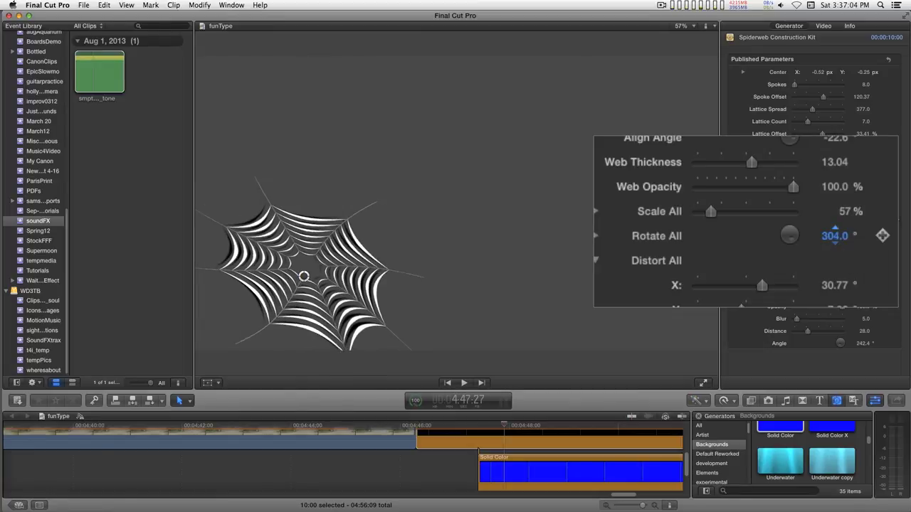
{"action": "left_click_drag", "start_coordinate": [882, 235], "coordinate": [883, 237]}
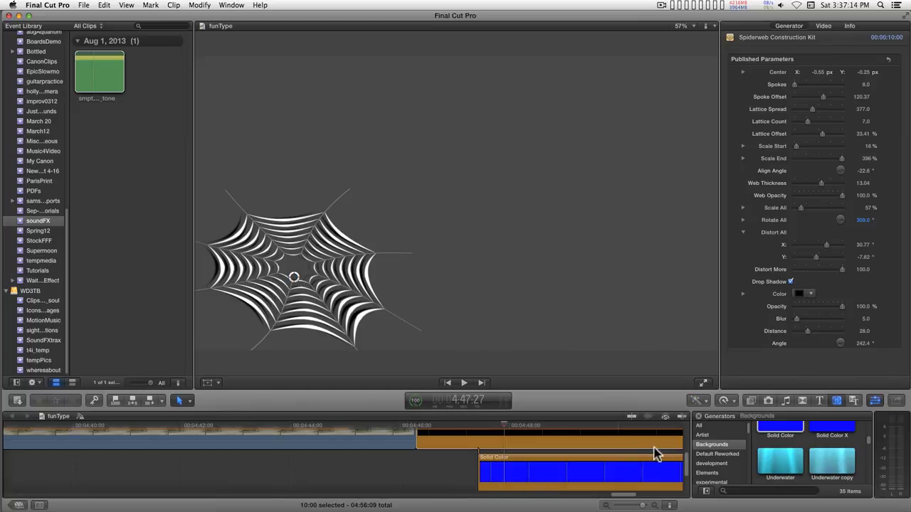
Step: Reset the spiderweb's Spoke Offset to 0 so the spokes meet centrally, then shift the web slightly up-right
{"action": "scroll", "coordinate": [685, 462], "scroll_direction": "up", "scroll_amount": 5}
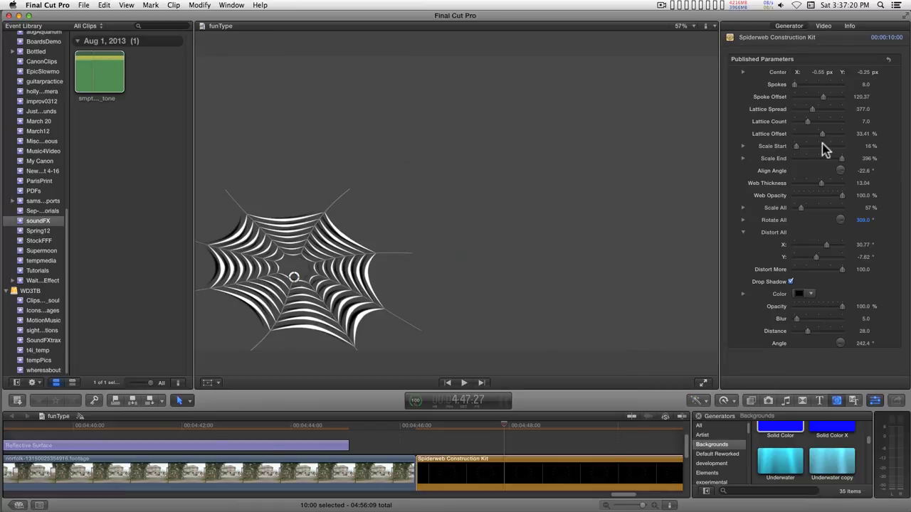
{"action": "left_click_drag", "start_coordinate": [823, 97], "coordinate": [786, 101]}
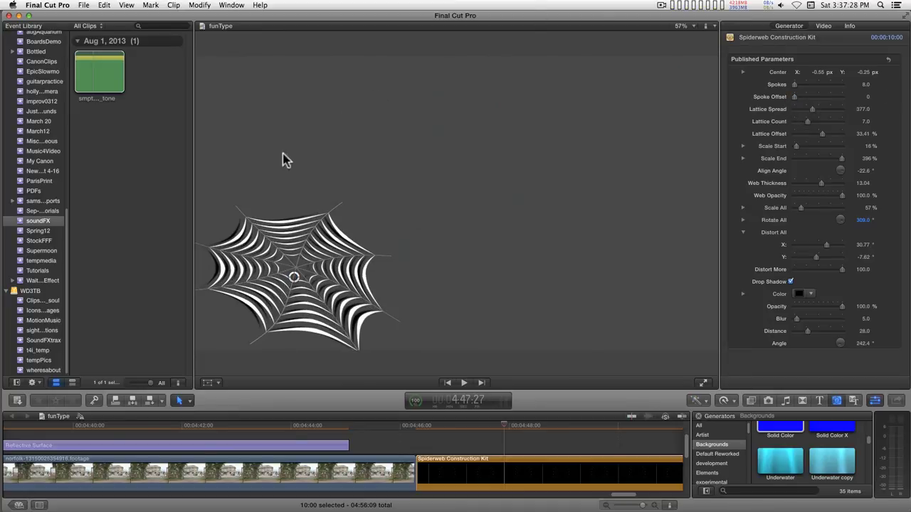
{"action": "left_click_drag", "start_coordinate": [294, 277], "coordinate": [306, 273]}
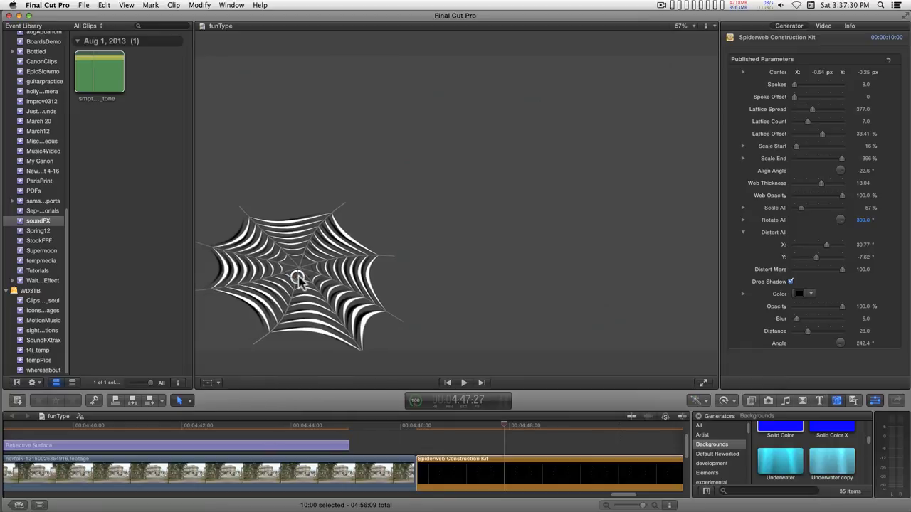